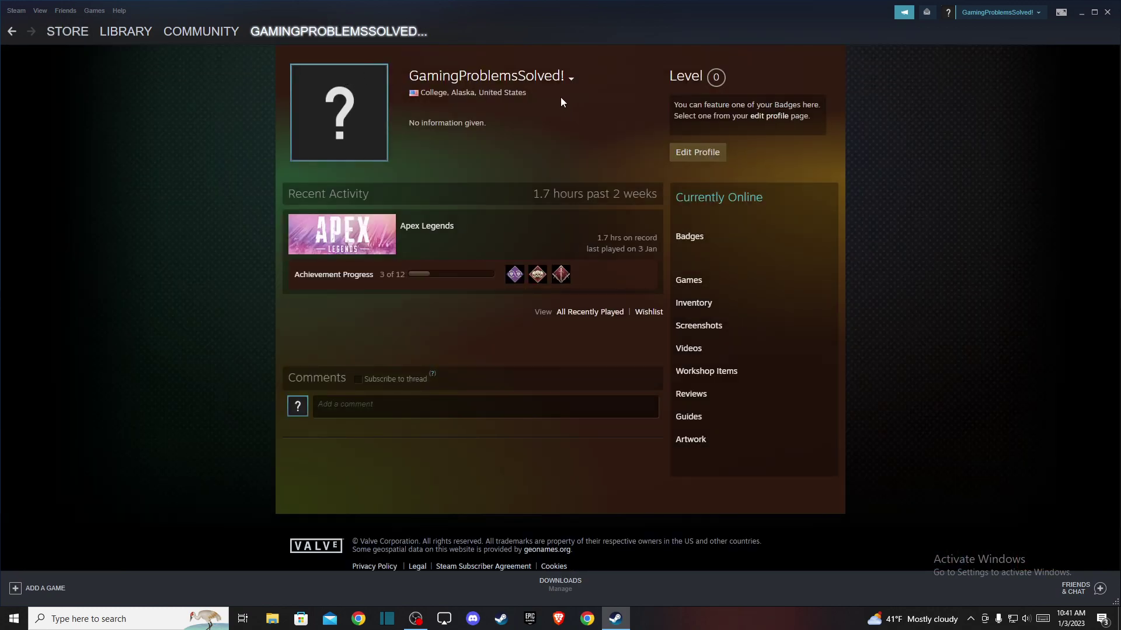
# Step: Go from the Steam profile page to the Edit Profile page showing the About section
pyautogui.click(699, 158)
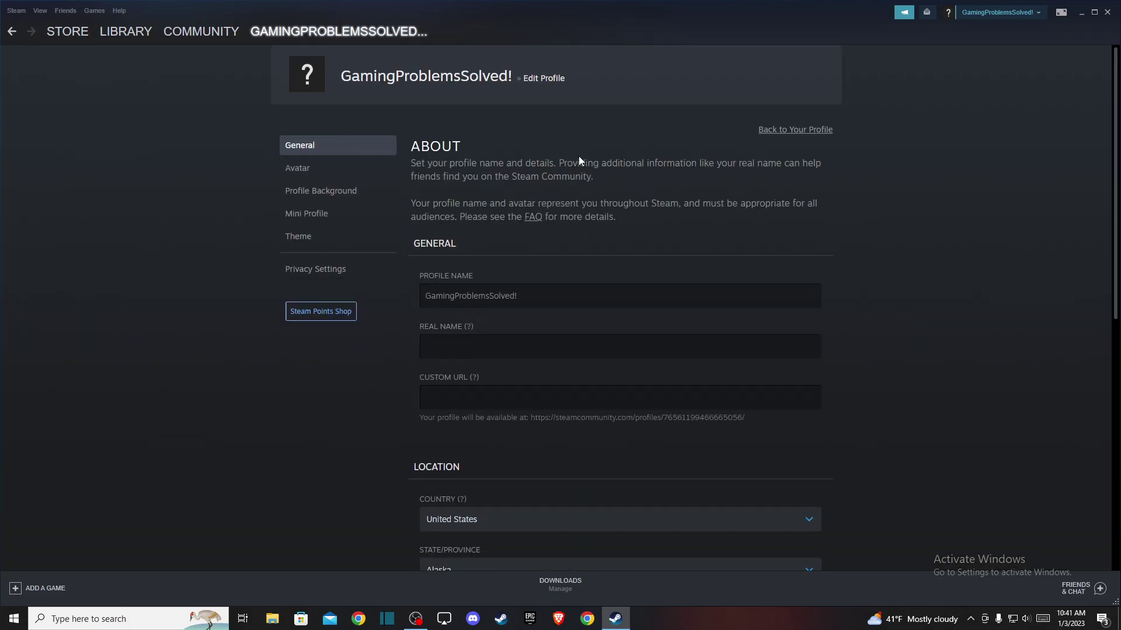
# Step: Switch to the Privacy Settings page and view the Game details privacy options
pyautogui.click(309, 271)
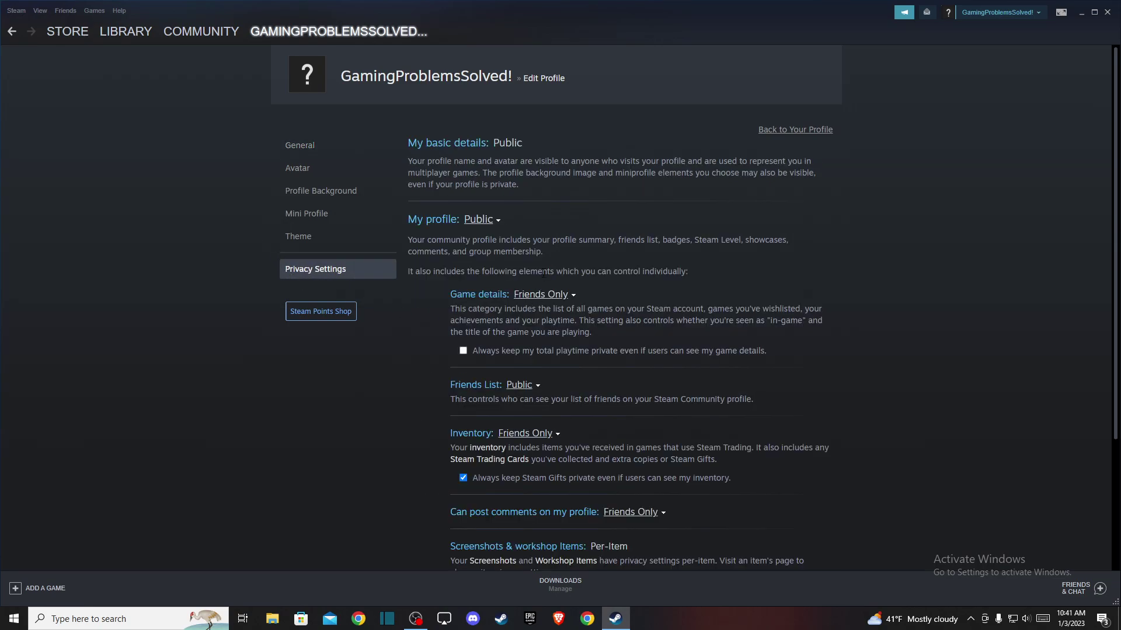
pyautogui.scroll(-1, 476, 239)
pyautogui.scroll(-2, 486, 235)
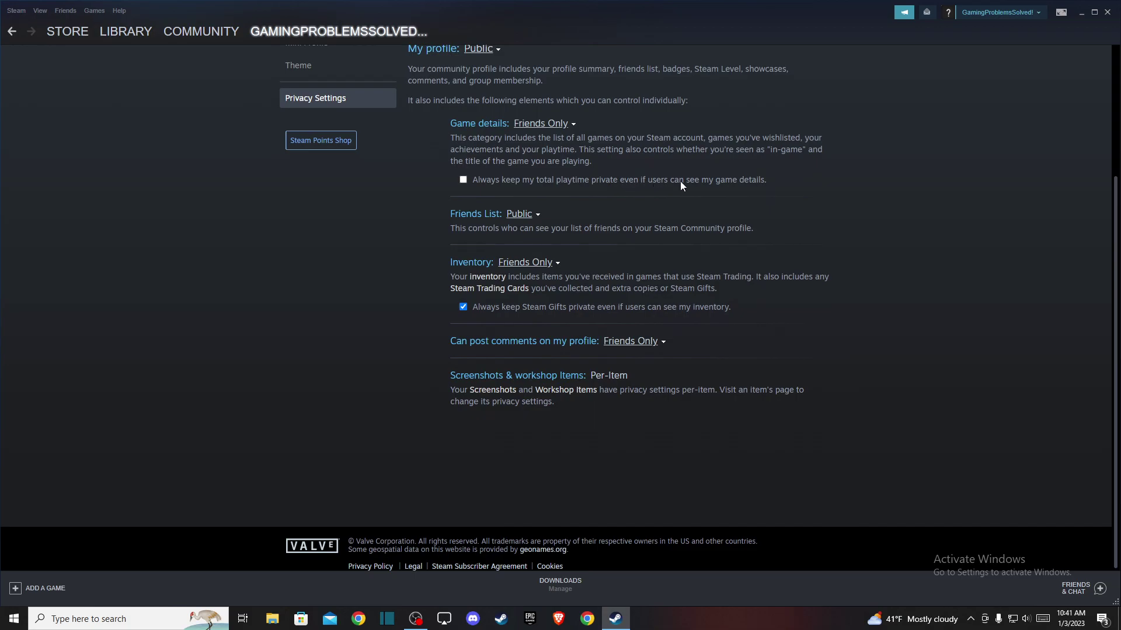
pyautogui.click(462, 180)
pyautogui.click(462, 179)
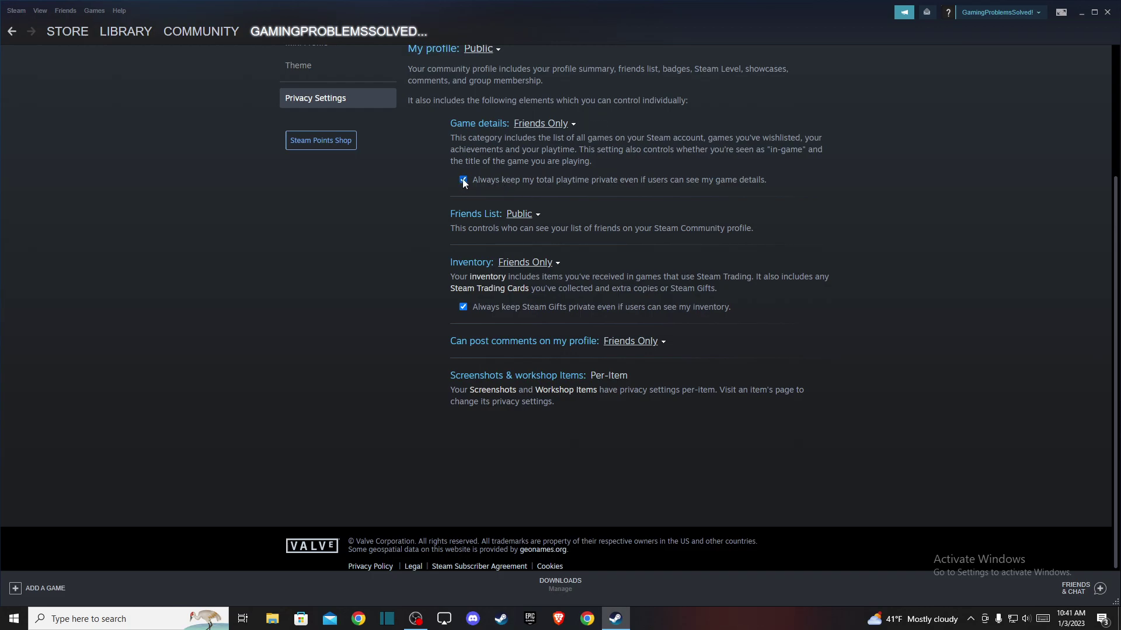